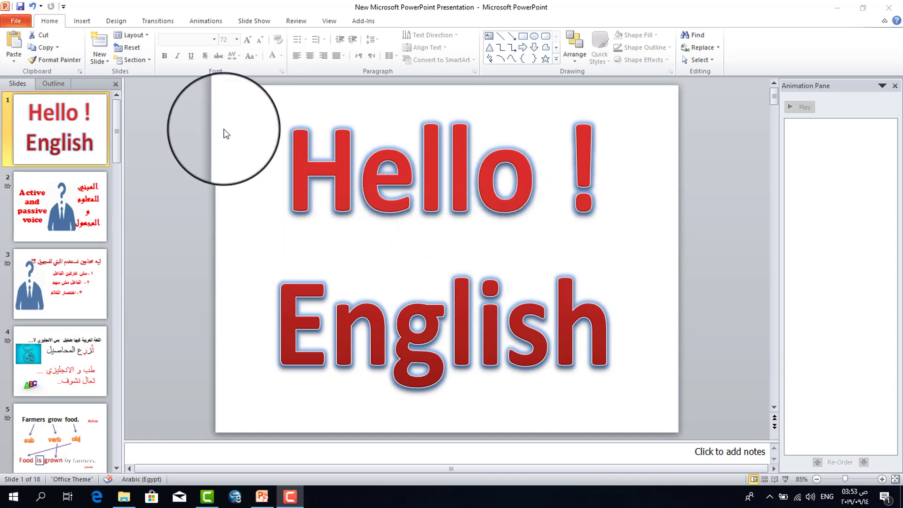
Bring the 18-slide 'Hello ! English' PowerPoint presentation to the front from the taskbar
left_click(14, 25)
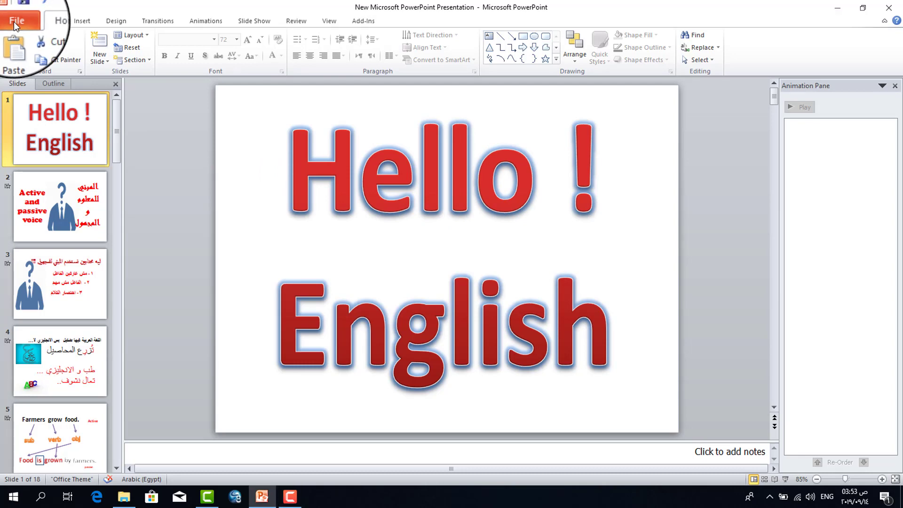
Go to the Save & Send page in the File Backstage view
left_click(15, 26)
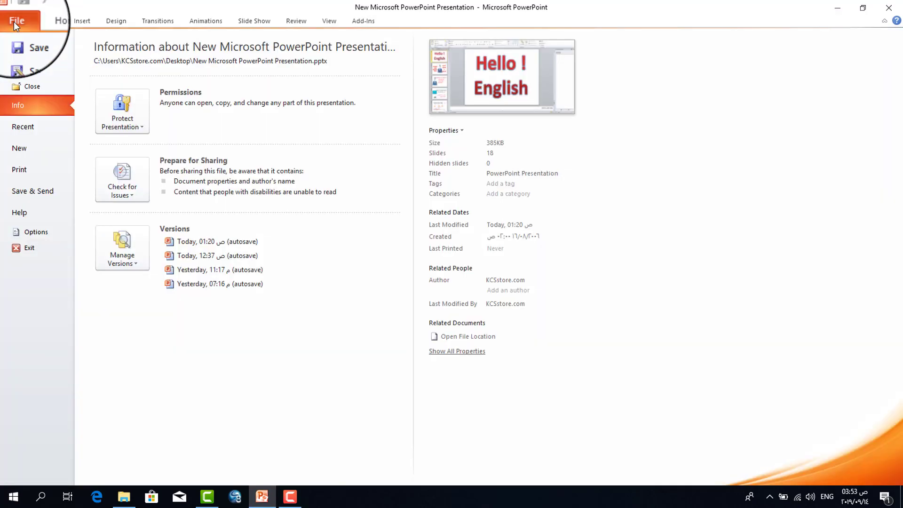
left_click(38, 196)
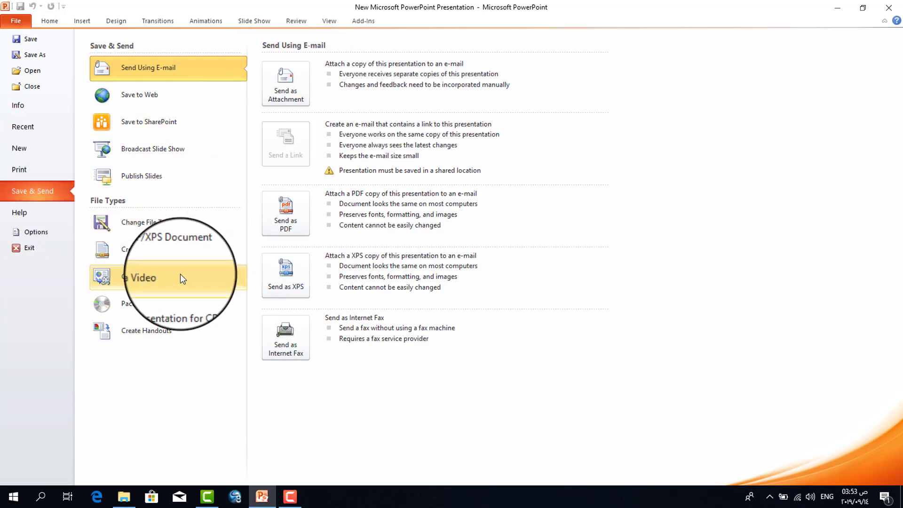
Create a video at Computer & HD Displays quality with 30 seconds per slide
left_click(148, 278)
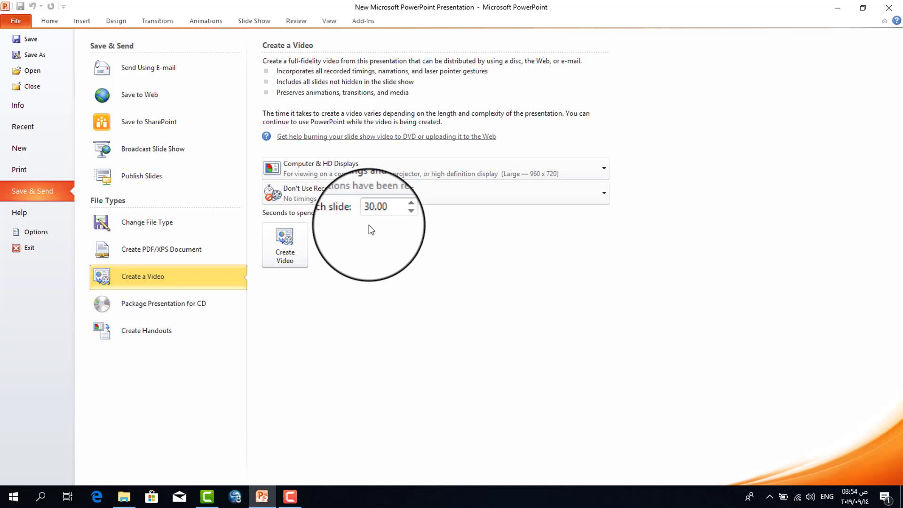
left_click(287, 241)
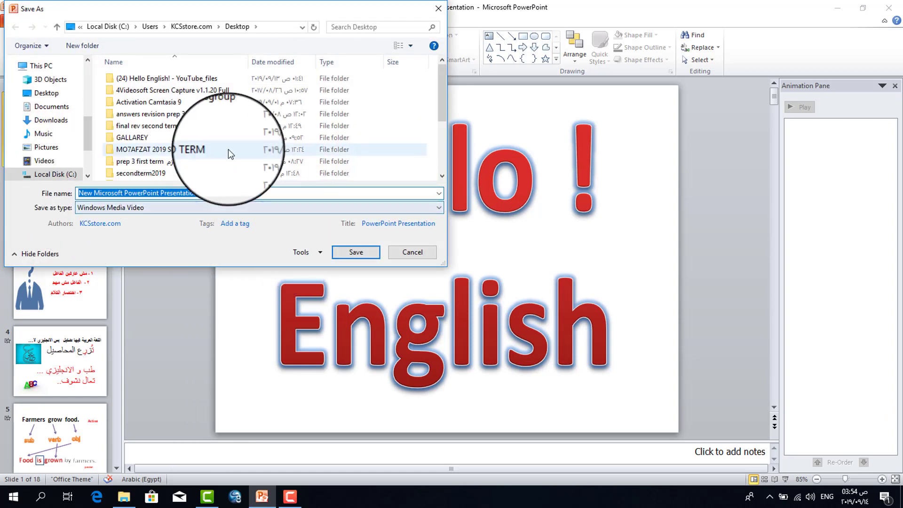
Save 'New Microsoft PowerPoint Presentation.wmv' to the Desktop as Windows Media Video
left_click(241, 208)
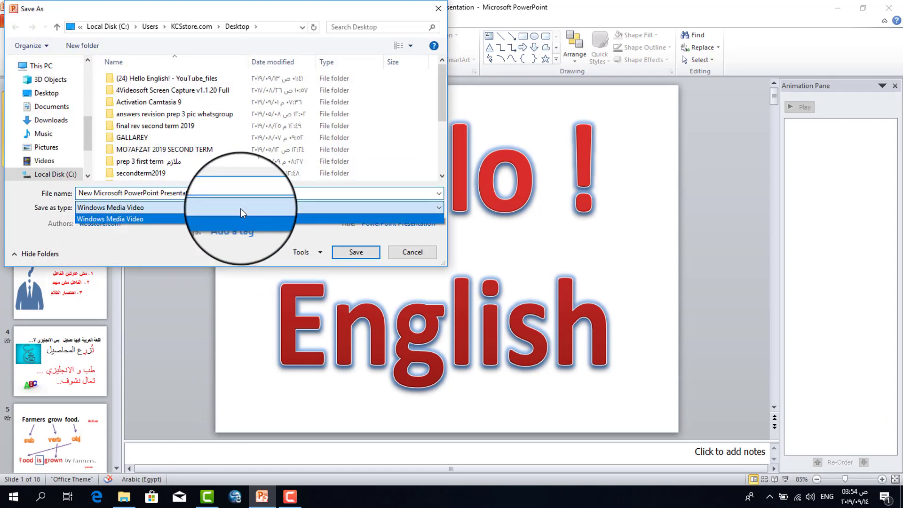
left_click(241, 209)
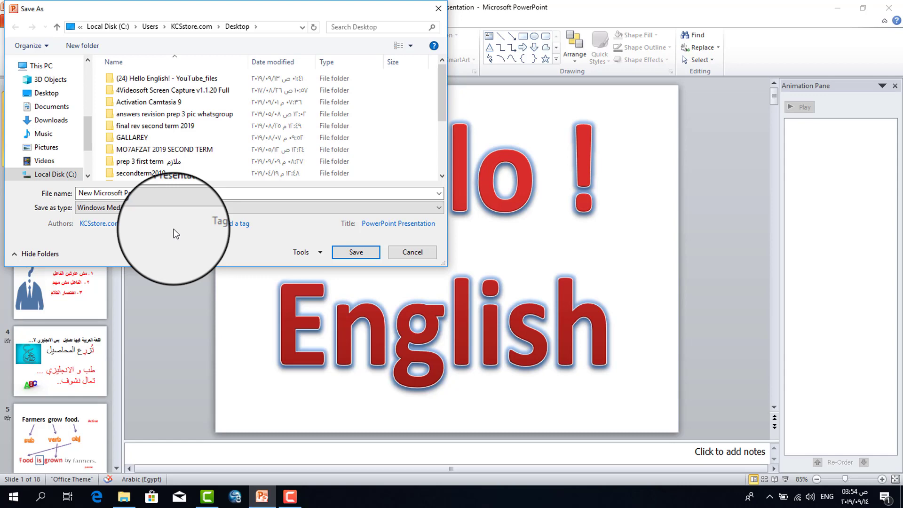
left_click(366, 250)
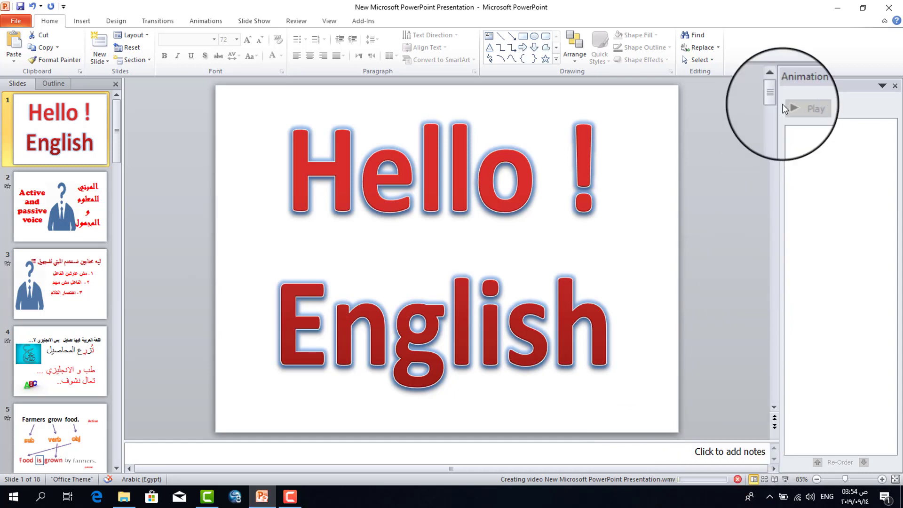
Minimise PowerPoint to the desktop while the video export keeps rendering
left_click(836, 9)
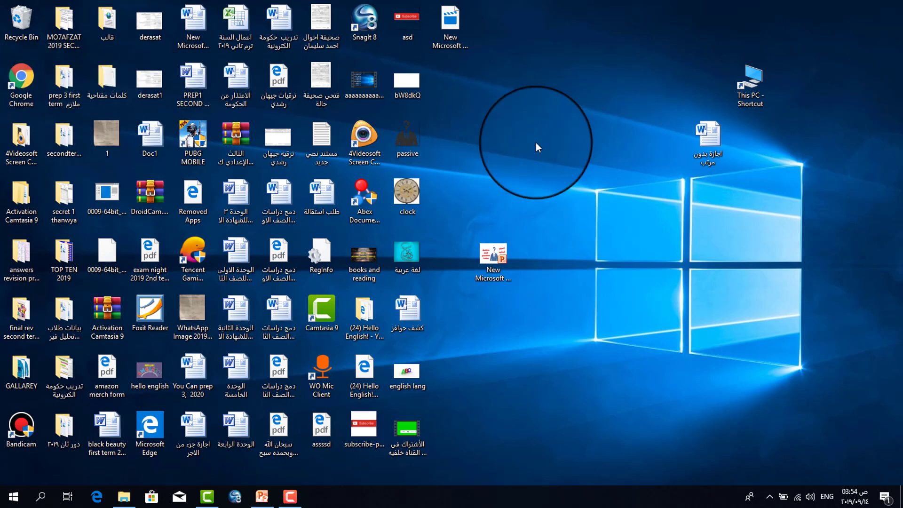
Play the 'active and passive' WMV video from Local Disk (D:) > youtube lessons
double_click(744, 86)
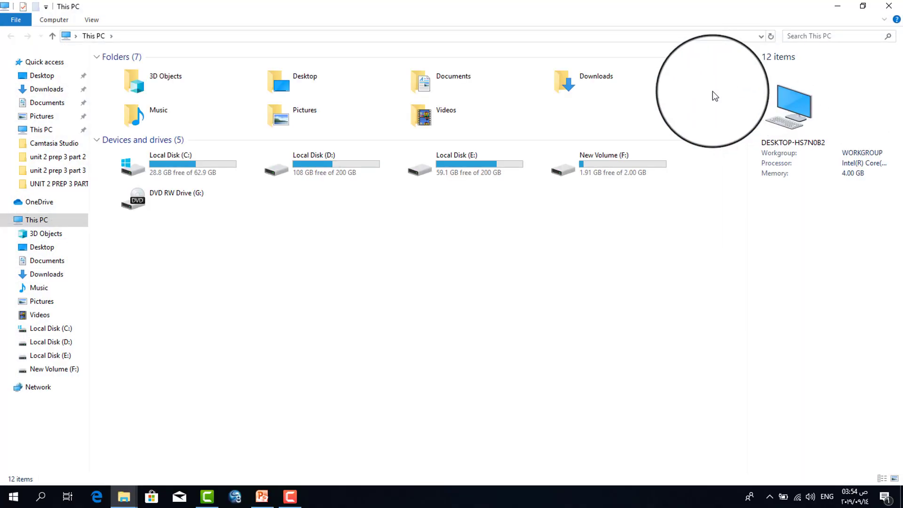
double_click(337, 178)
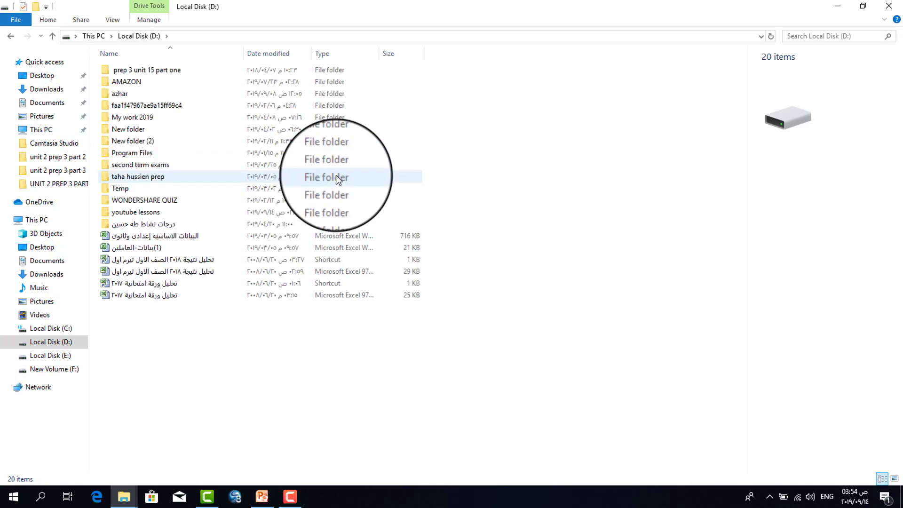
double_click(157, 211)
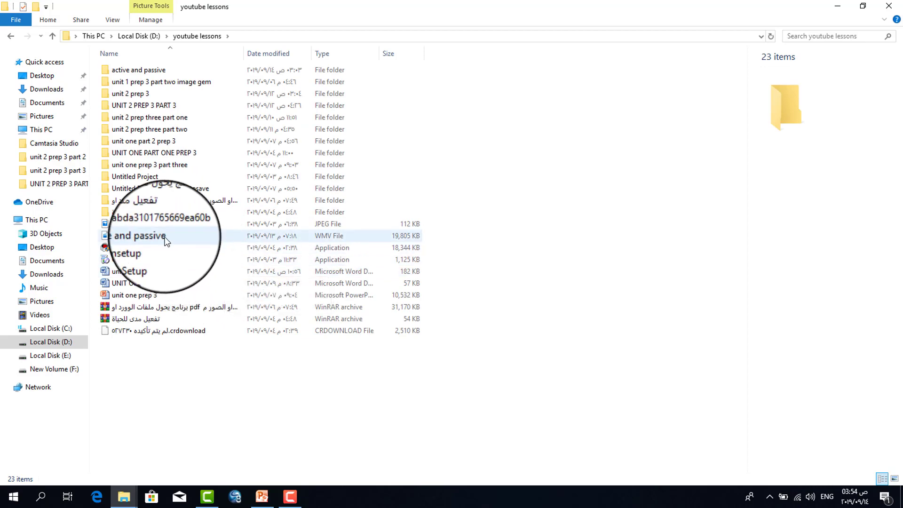
mouse_move(138, 236)
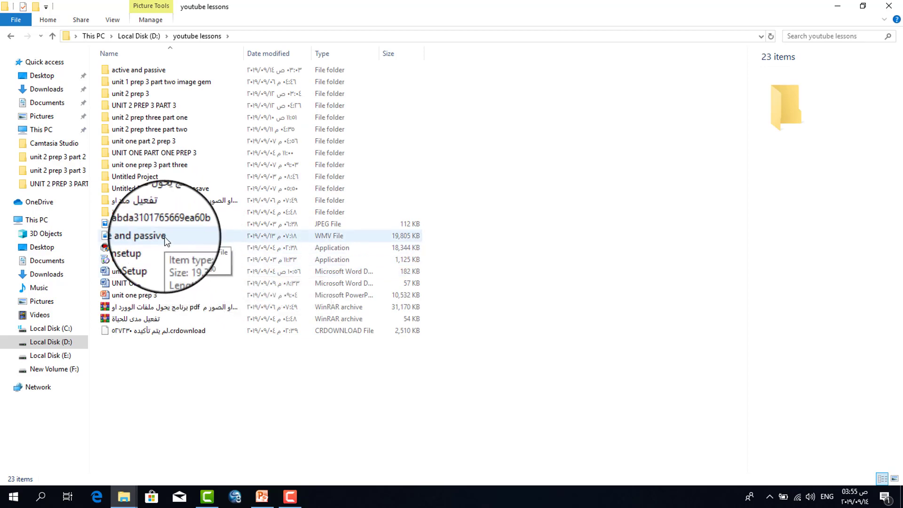
double_click(166, 241)
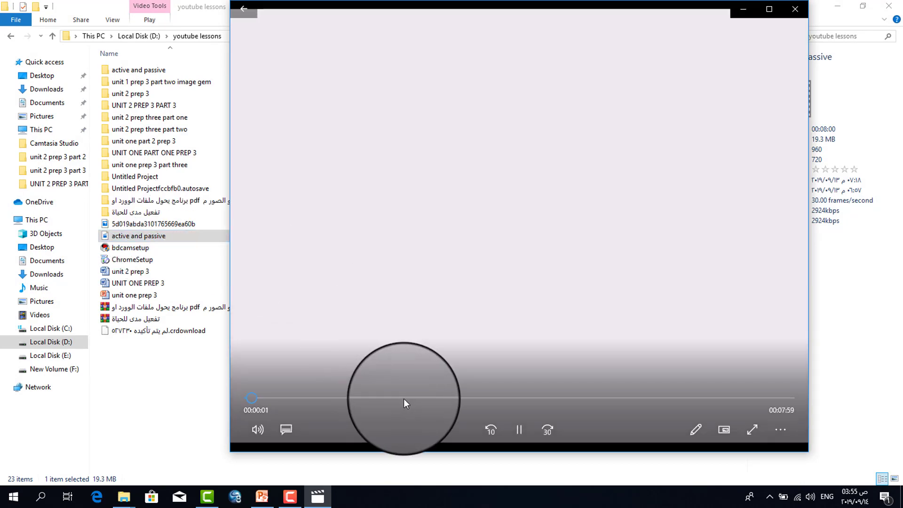
Jump to the Verb to Be, Present simple and Past continuous parts, toggling full screen
left_click(404, 398)
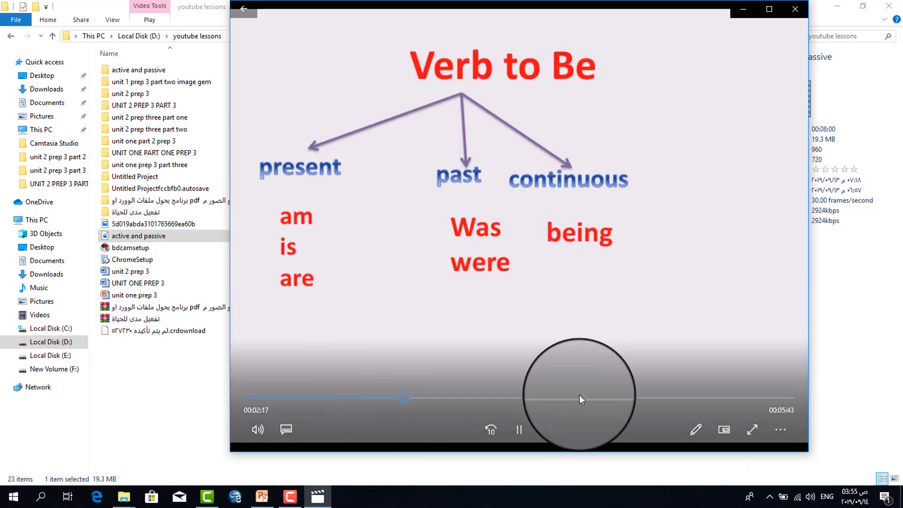
double_click(557, 229)
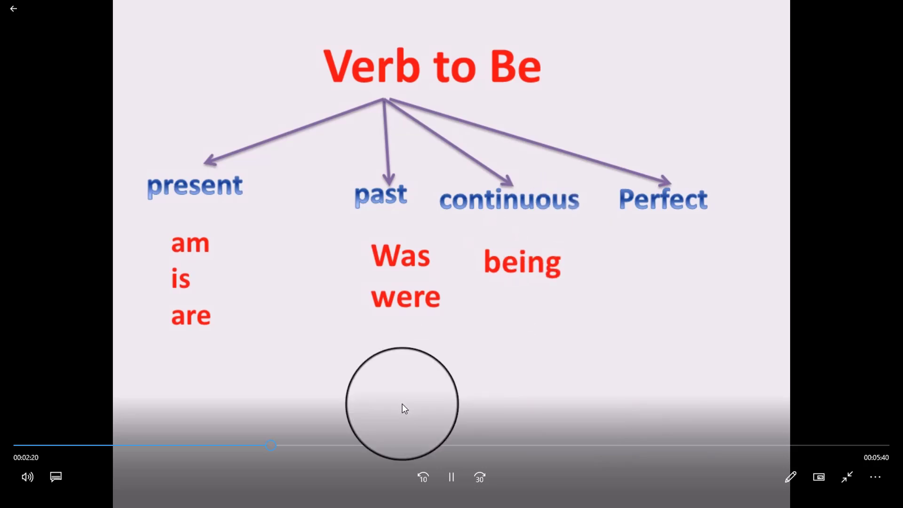
left_click(422, 446)
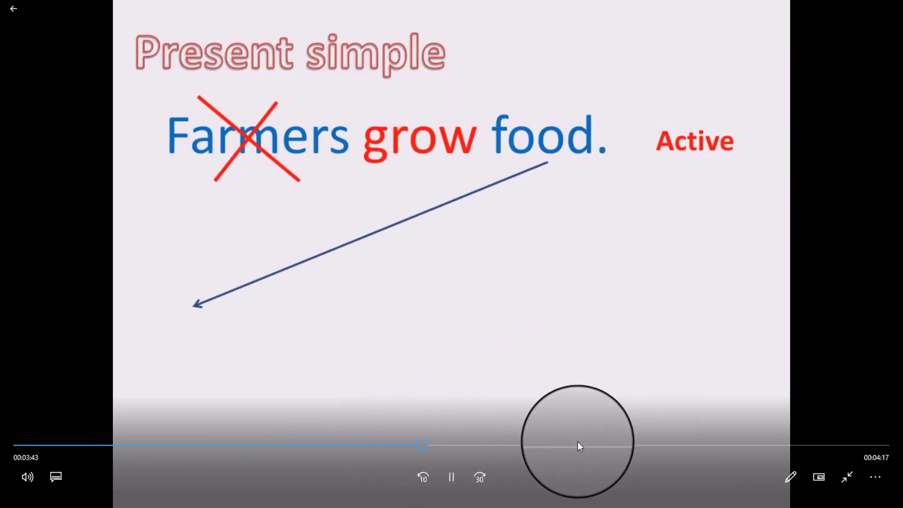
left_click(578, 445)
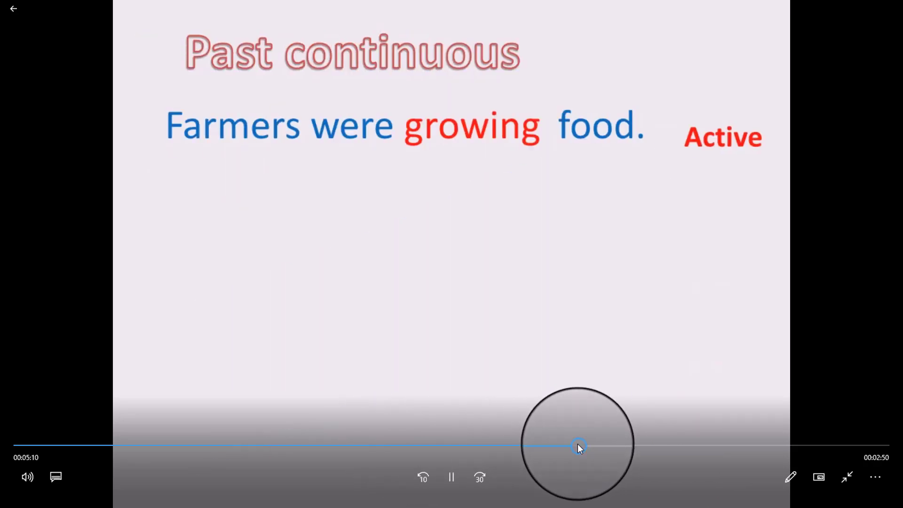
double_click(536, 373)
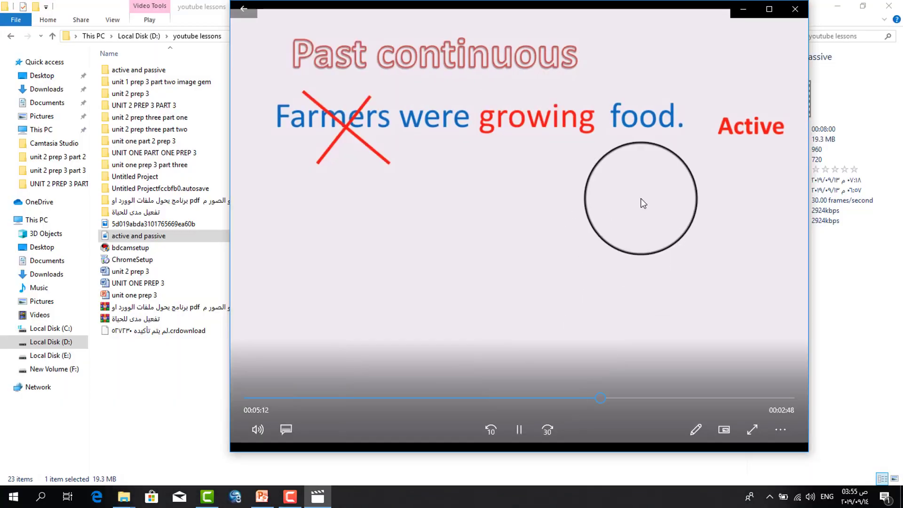
Close the video player, minimise File Explorer, and show the Camtasia Recorder controls
left_click(794, 9)
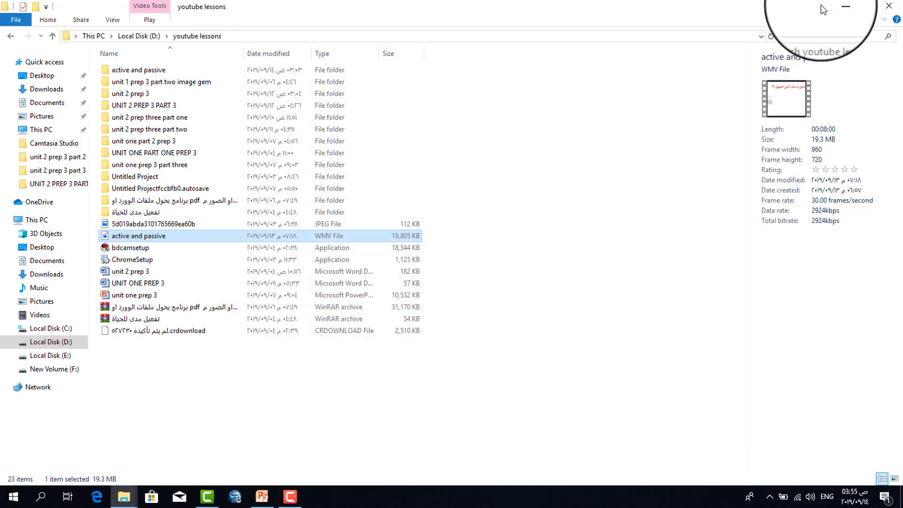
left_click(835, 6)
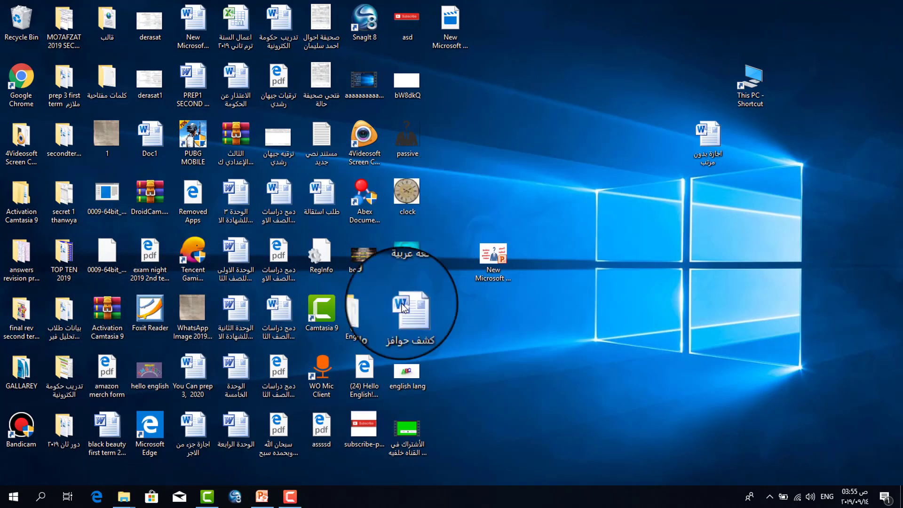
left_click(292, 500)
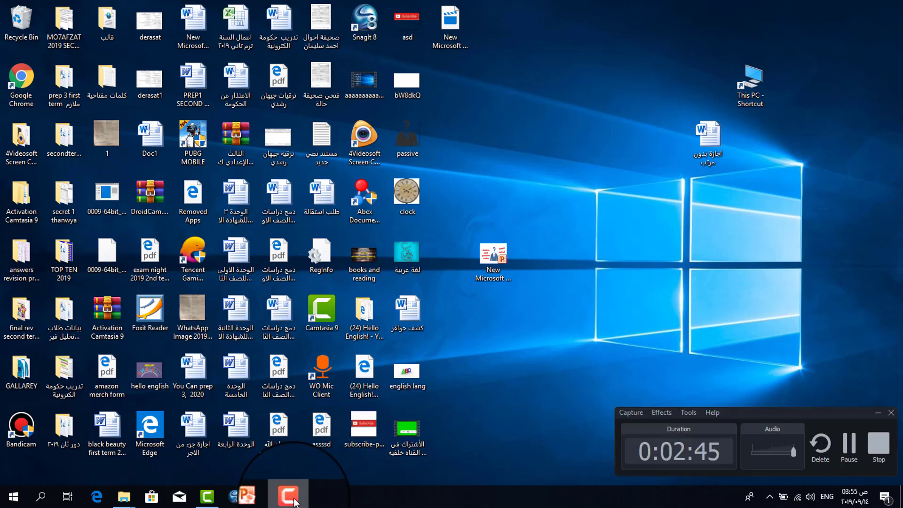